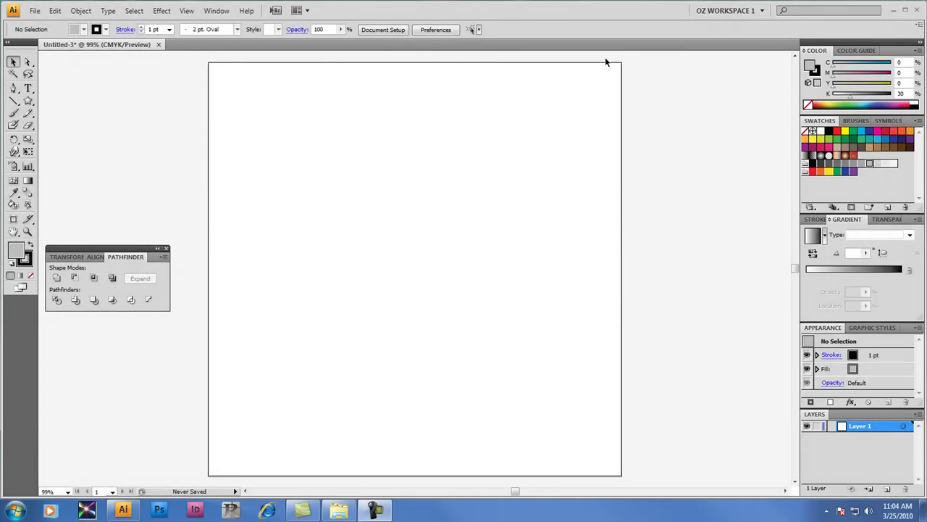
Step: Open the Roland VersaWorks swatch library from Window > Swatch Libraries
{"action": "left_click", "coordinate": [214, 11]}
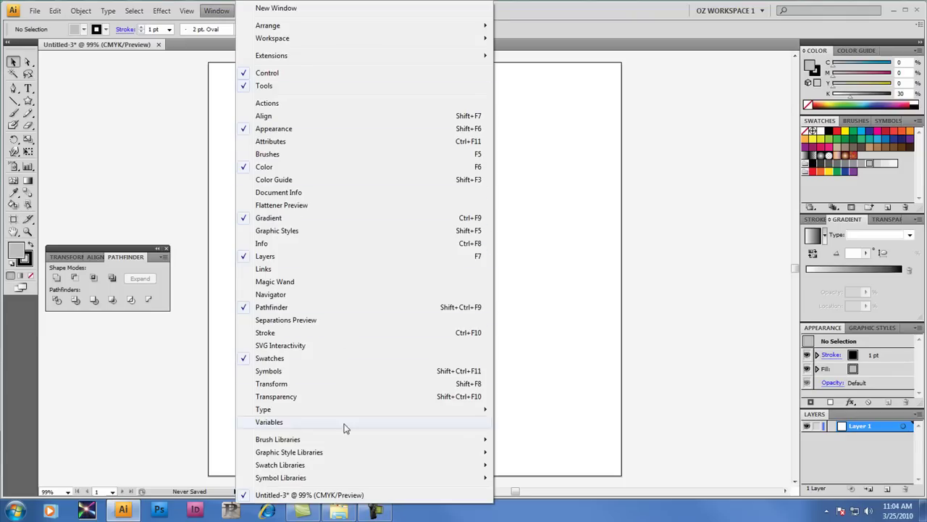
{"action": "mouse_move", "coordinate": [319, 464]}
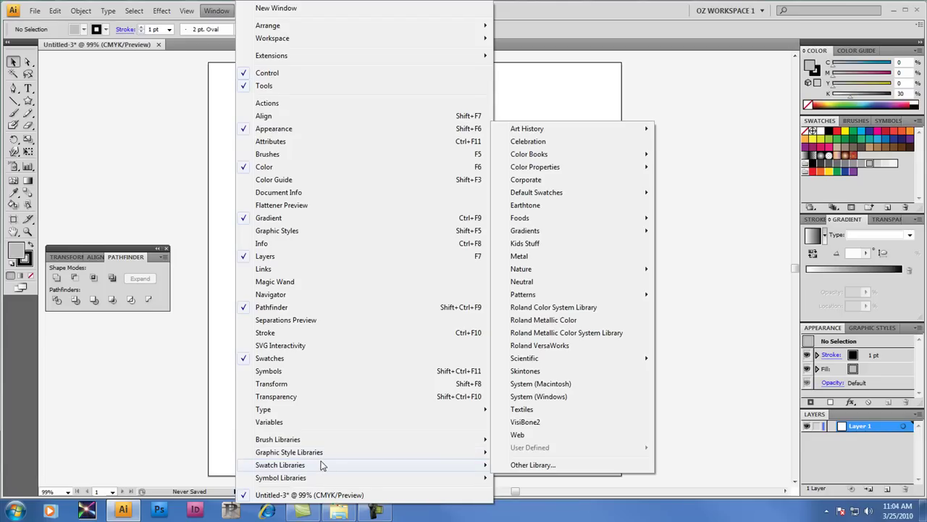
{"action": "left_click", "coordinate": [586, 350]}
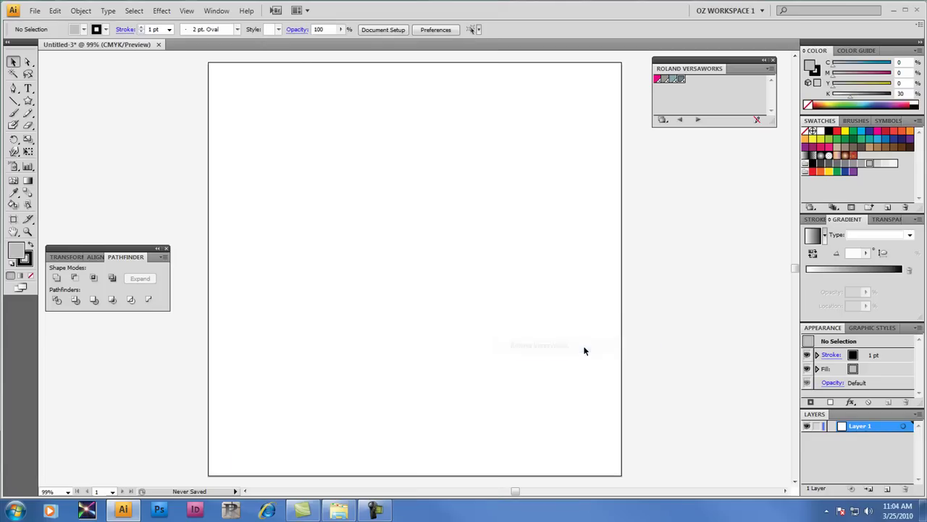
Step: Also open the Roland Metallic Color and Roland Metallic Color System Library swatch libraries
{"action": "left_click", "coordinate": [223, 15]}
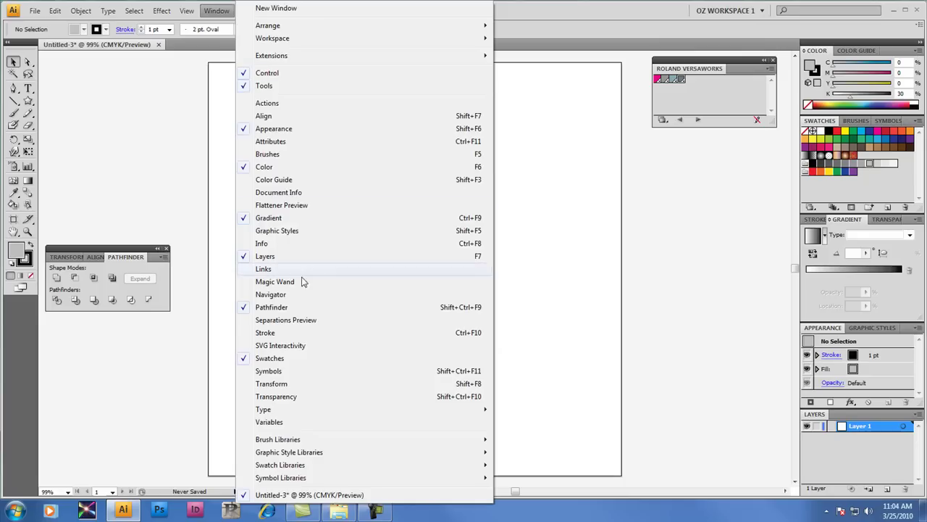
{"action": "mouse_move", "coordinate": [372, 466]}
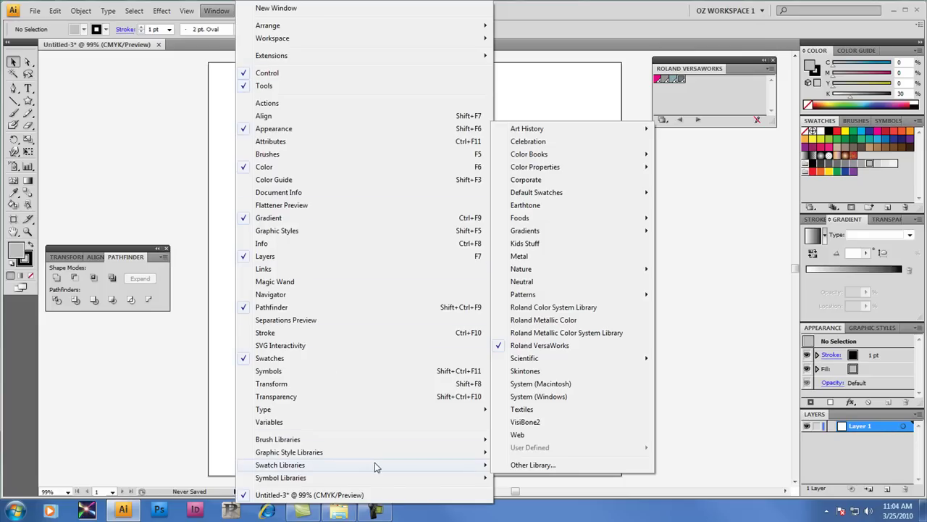
{"action": "left_click", "coordinate": [588, 325]}
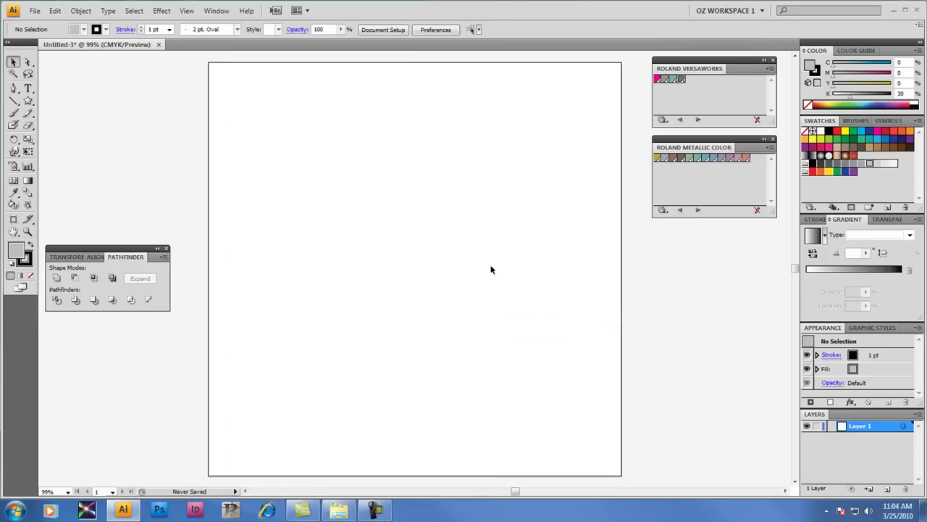
{"action": "left_click", "coordinate": [216, 10]}
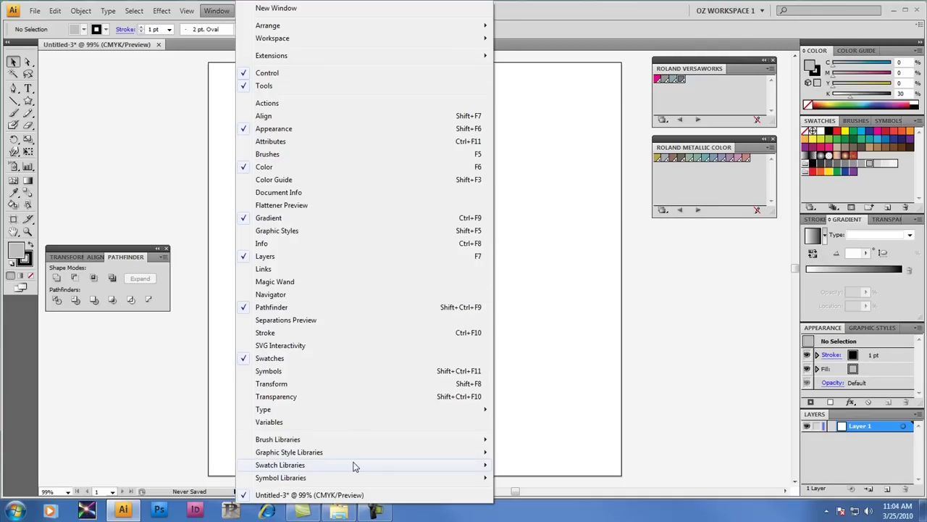
{"action": "mouse_move", "coordinate": [353, 466]}
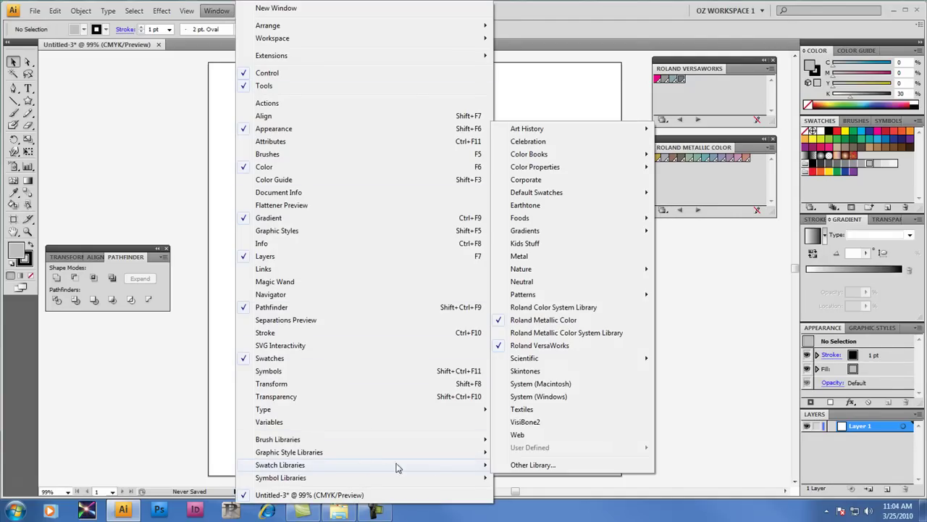
{"action": "left_click", "coordinate": [581, 333]}
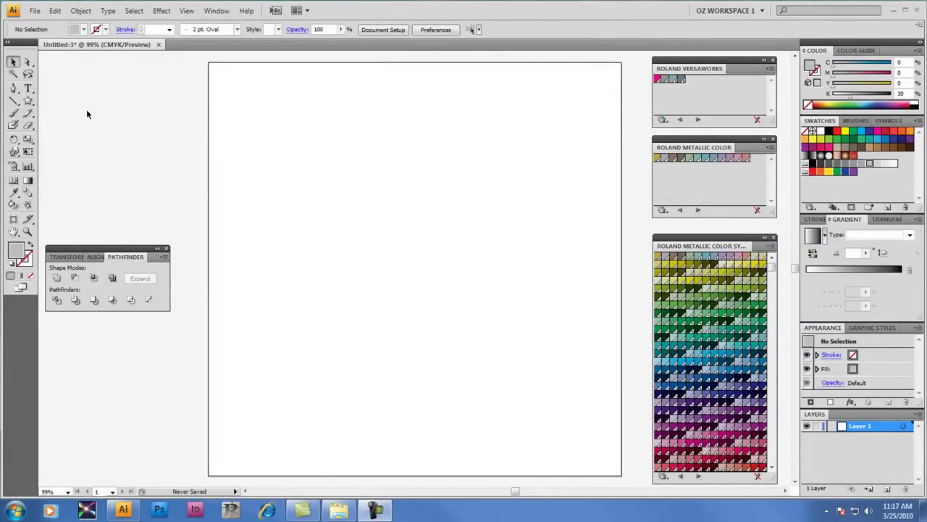
Step: Draw an 8.6598 × 8.236 in star with the Star Tool and nudge it to the artboard centre
{"action": "left_click", "coordinate": [28, 102]}
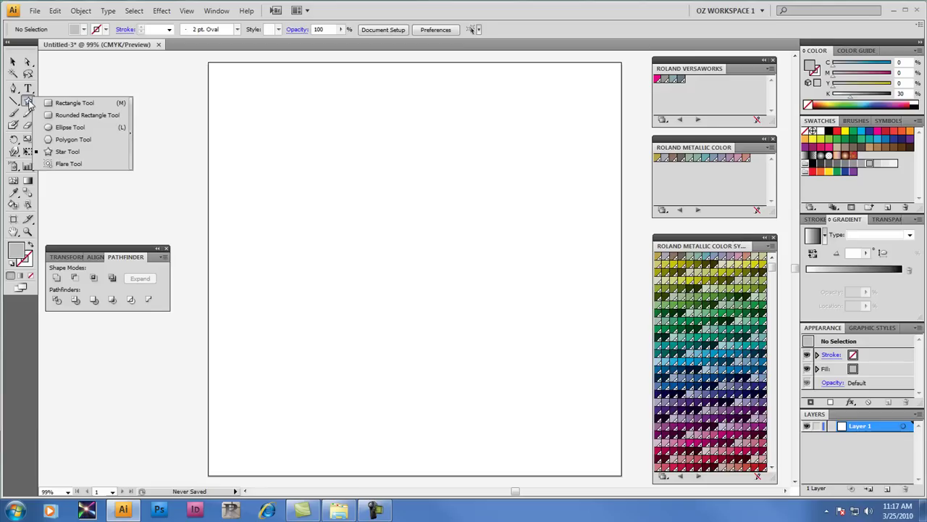
{"action": "left_click_drag", "start_coordinate": [29, 104], "coordinate": [67, 152]}
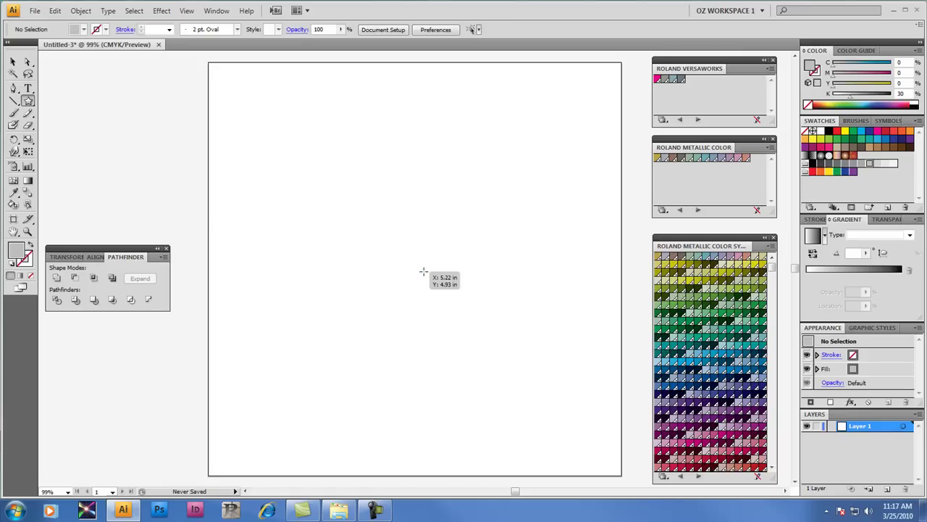
{"action": "left_click_drag", "start_coordinate": [423, 271], "coordinate": [267, 166]}
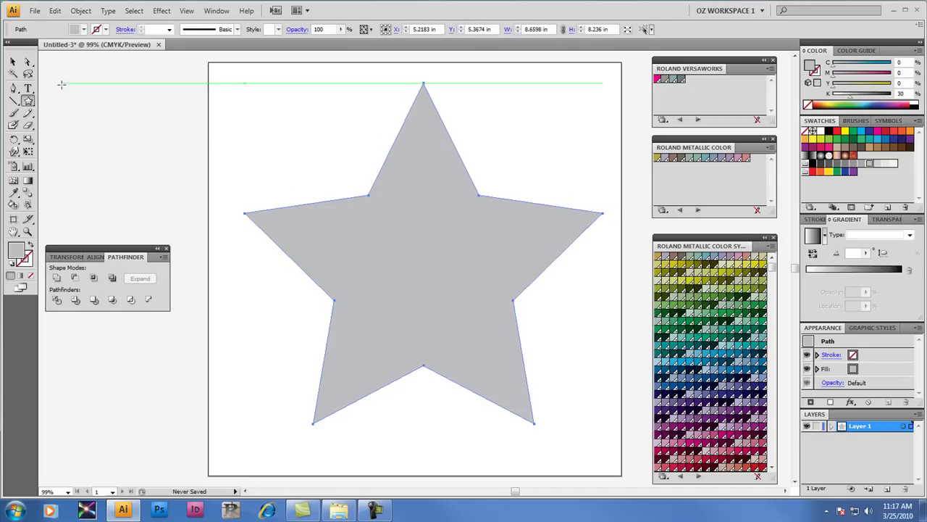
{"action": "left_click", "coordinate": [13, 63]}
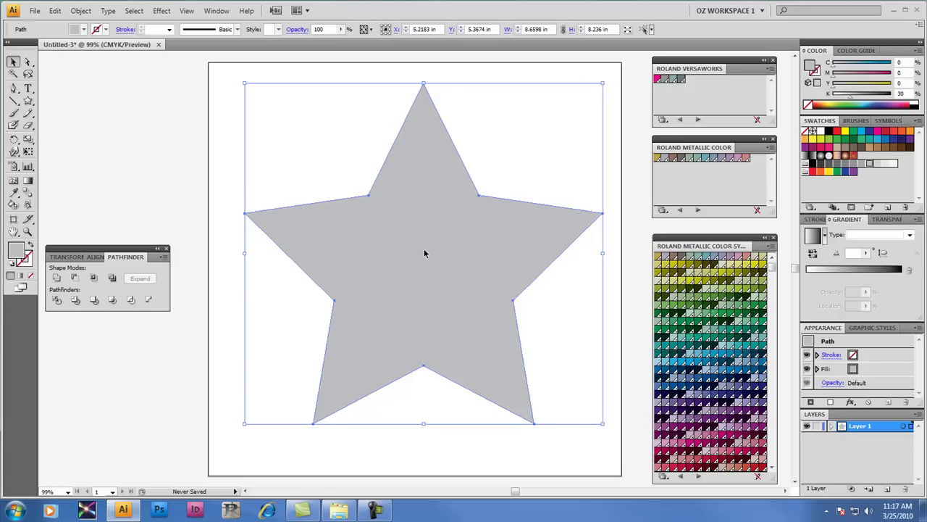
{"action": "left_click_drag", "start_coordinate": [425, 252], "coordinate": [414, 255]}
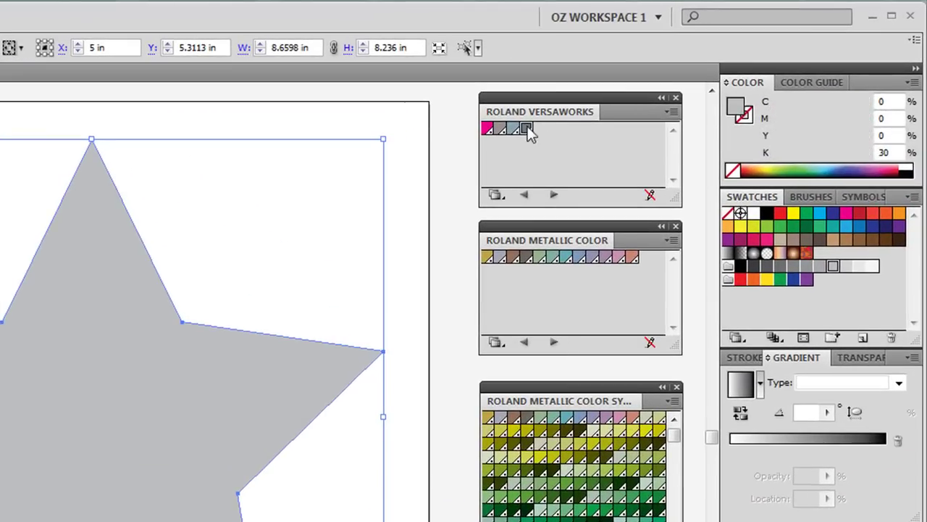
Step: Fill the selected star with the RDG_MetallicSilver swatch from the Roland VersaWorks panel
{"action": "left_click", "coordinate": [681, 80]}
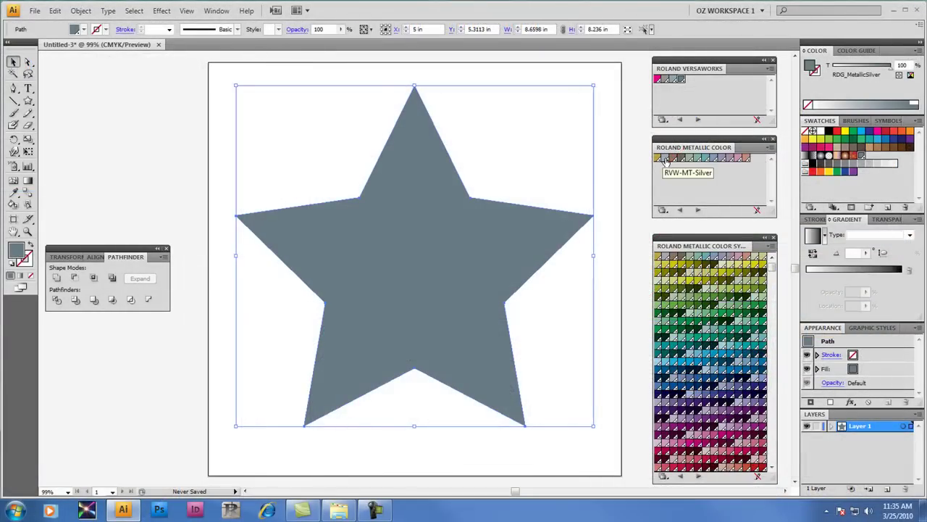
Step: Try RVW-MT-Silver on the star, switch its fill to RVW-MT-Gold, then deselect
{"action": "left_click", "coordinate": [665, 160]}
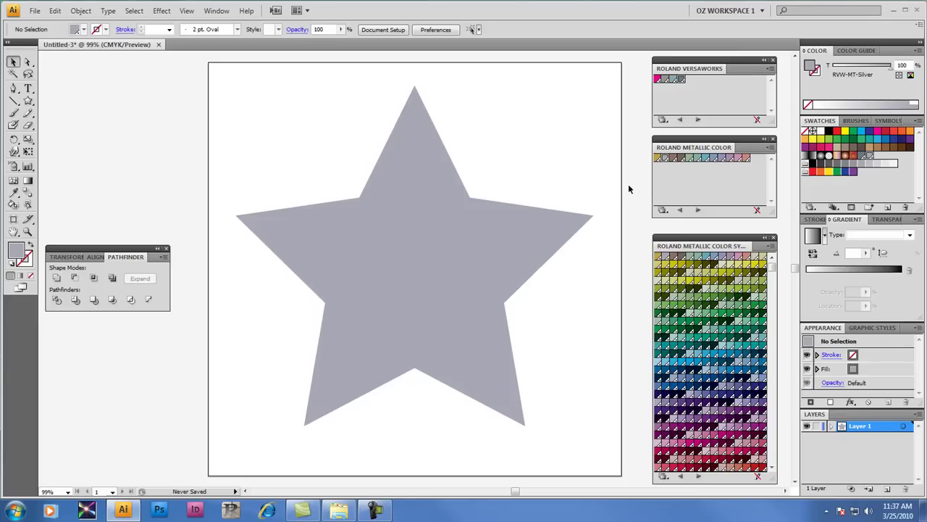
{"action": "left_click", "coordinate": [518, 225]}
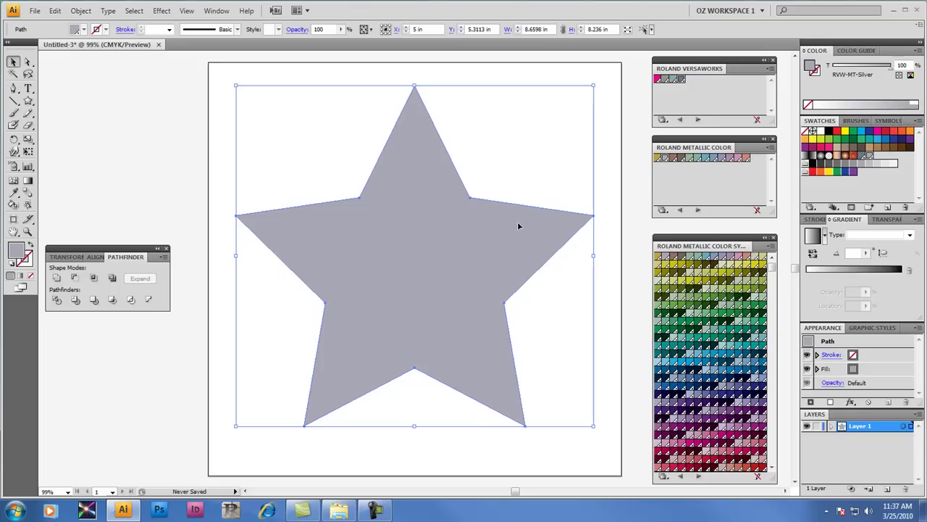
{"action": "left_click", "coordinate": [657, 160]}
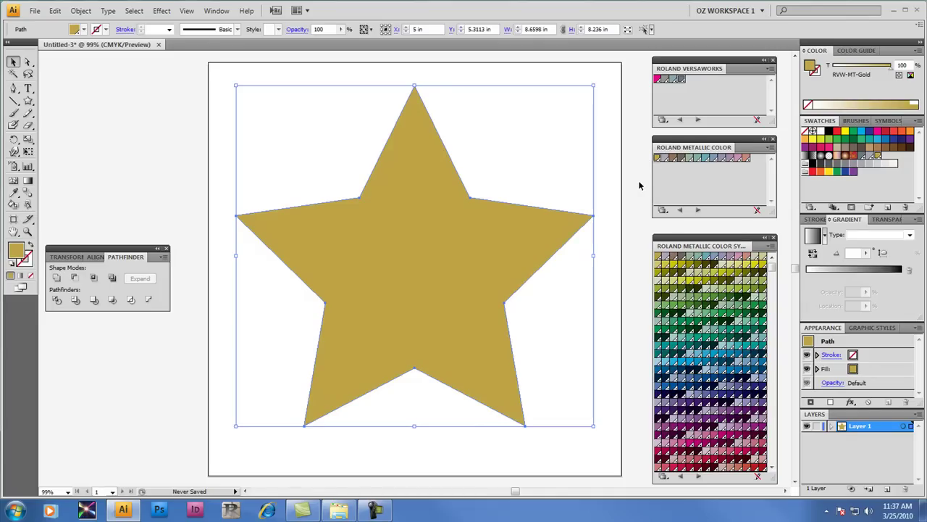
{"action": "left_click", "coordinate": [639, 185]}
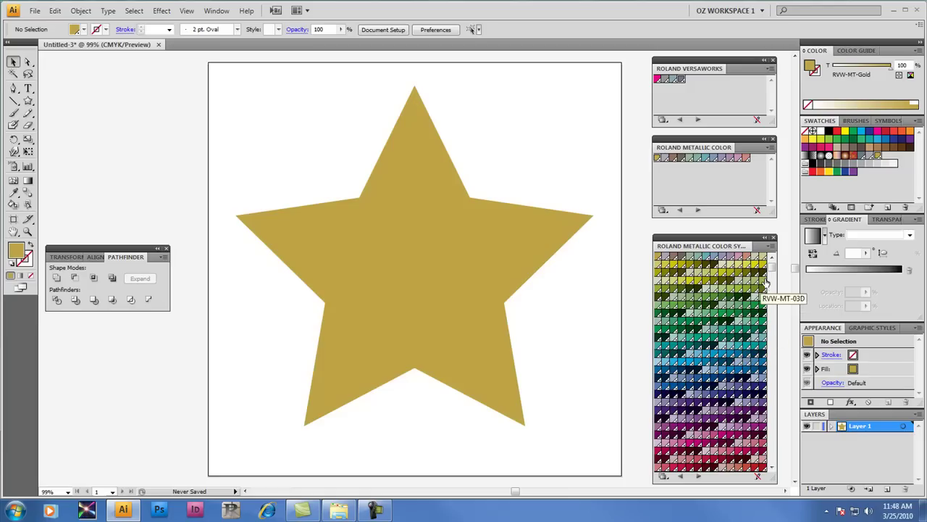
Step: Cycle the Roland Metallic Color library through Medium and Large Thumbnail views, ending on Small List View
{"action": "mouse_move", "coordinate": [772, 274]}
{"action": "left_mouse_down"}
{"action": "mouse_move", "coordinate": [774, 467]}
{"action": "mouse_move", "coordinate": [773, 269]}
{"action": "left_mouse_up"}
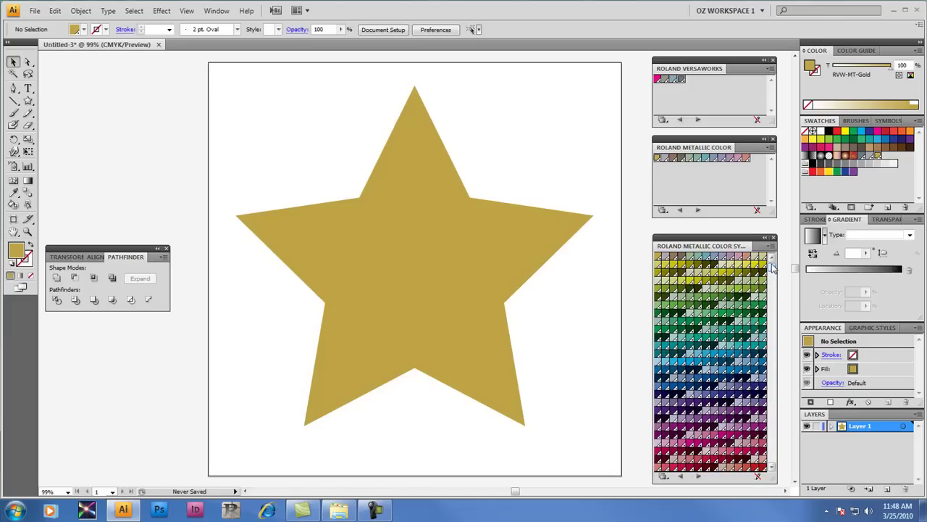
{"action": "left_click", "coordinate": [770, 246]}
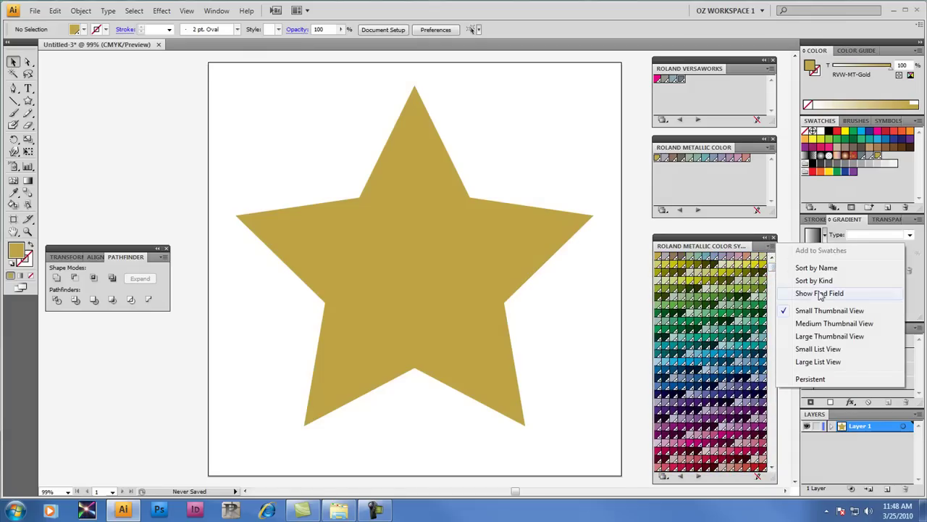
{"action": "left_click", "coordinate": [819, 324]}
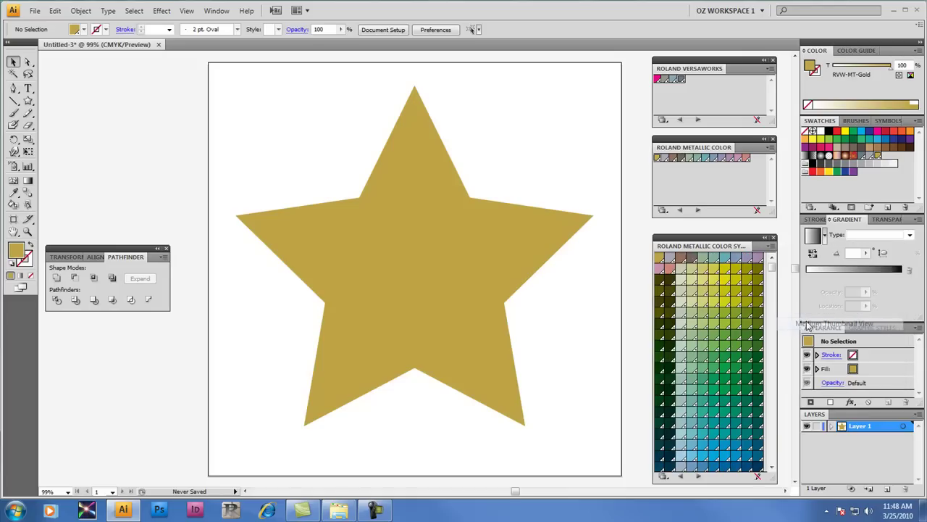
{"action": "left_click", "coordinate": [770, 247]}
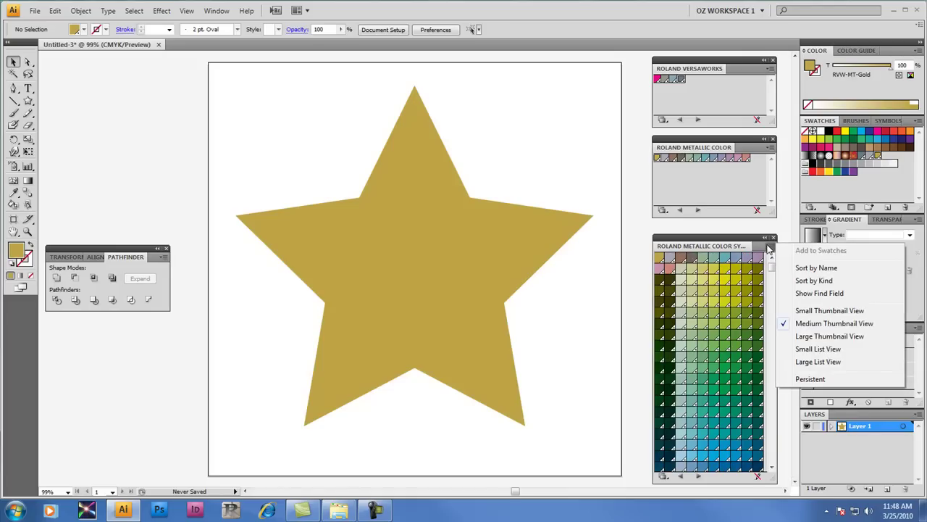
{"action": "left_click", "coordinate": [810, 337]}
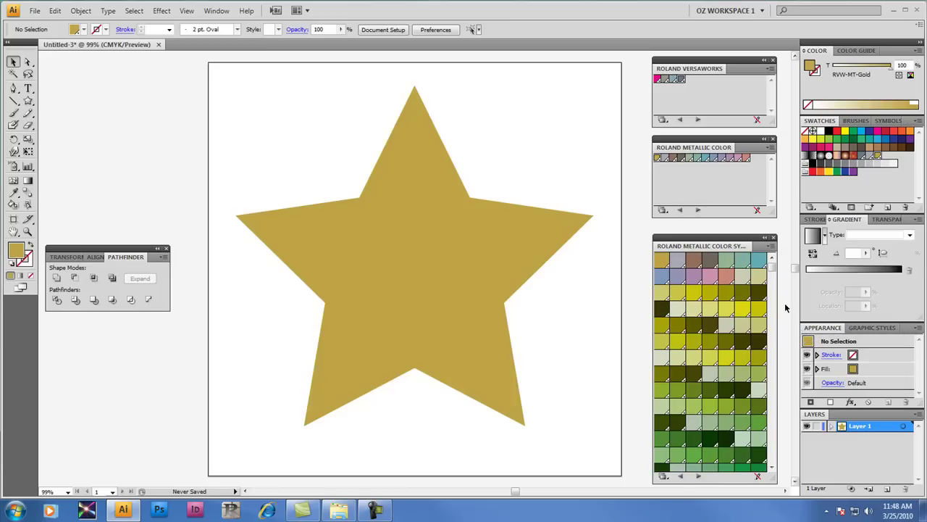
{"action": "left_click", "coordinate": [771, 247]}
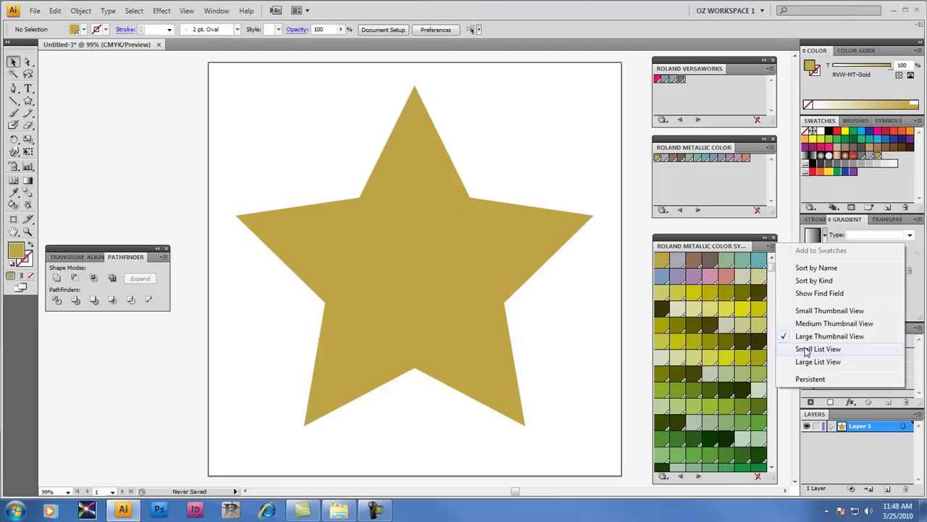
{"action": "left_click", "coordinate": [807, 349]}
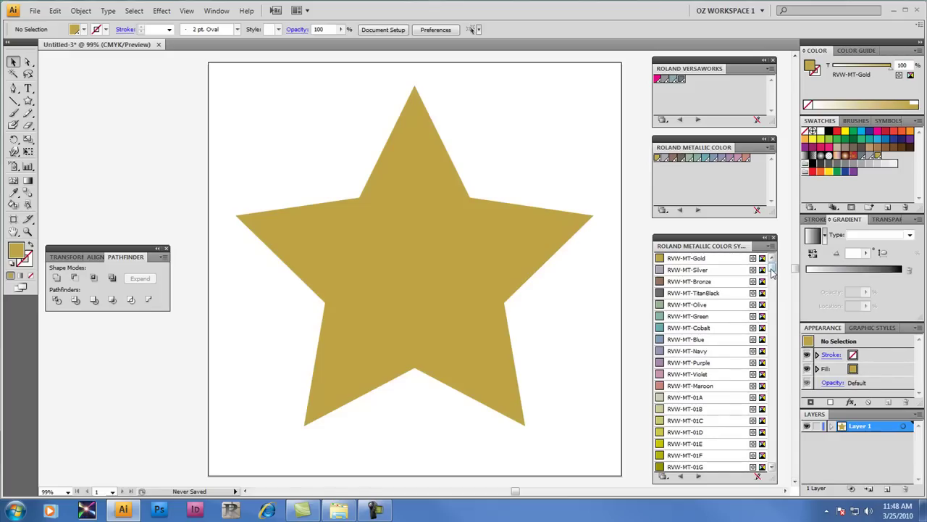
{"action": "mouse_move", "coordinate": [772, 266]}
{"action": "left_mouse_down"}
{"action": "mouse_move", "coordinate": [790, 467]}
{"action": "mouse_move", "coordinate": [782, 270]}
{"action": "left_mouse_up"}
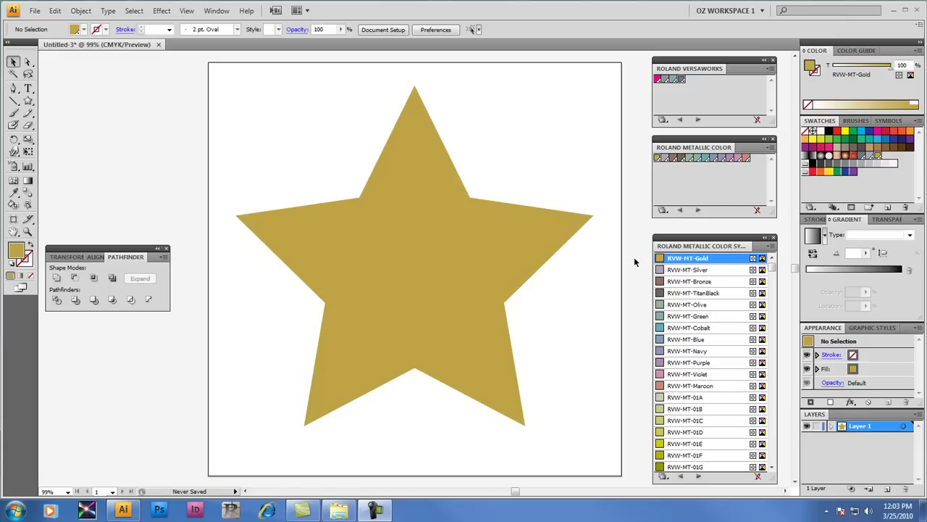
Step: Select the star and apply RVW-MT-24E from the Roland Metallic Color list
{"action": "left_click", "coordinate": [536, 258]}
{"action": "left_click", "coordinate": [536, 259]}
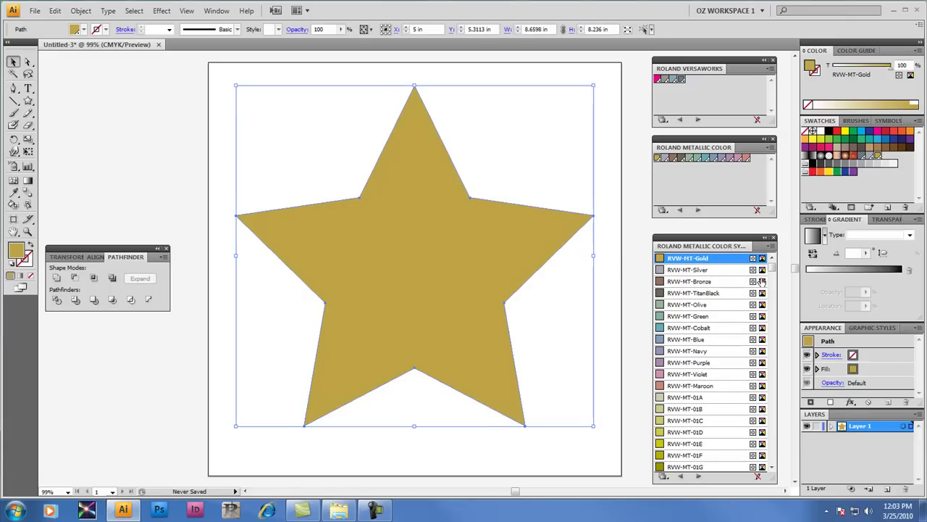
{"action": "left_click_drag", "start_coordinate": [772, 269], "coordinate": [776, 444]}
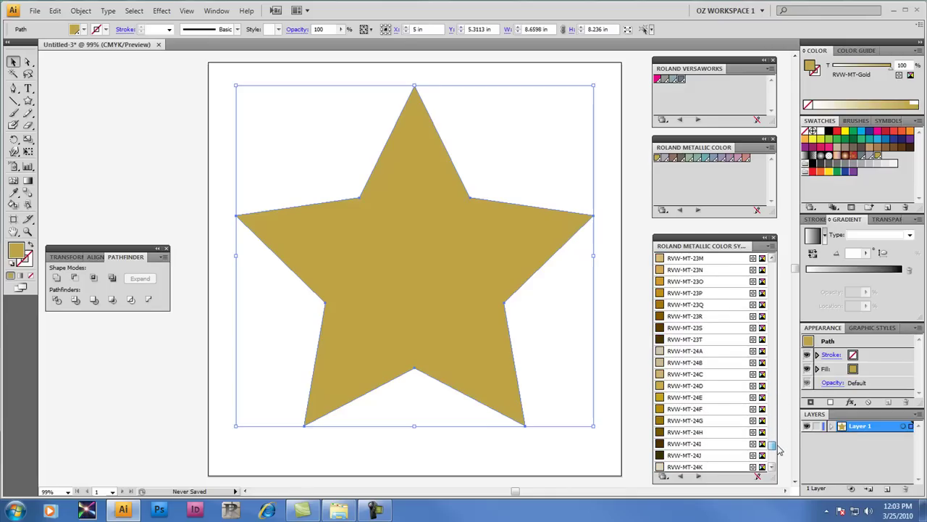
{"action": "left_click", "coordinate": [743, 403]}
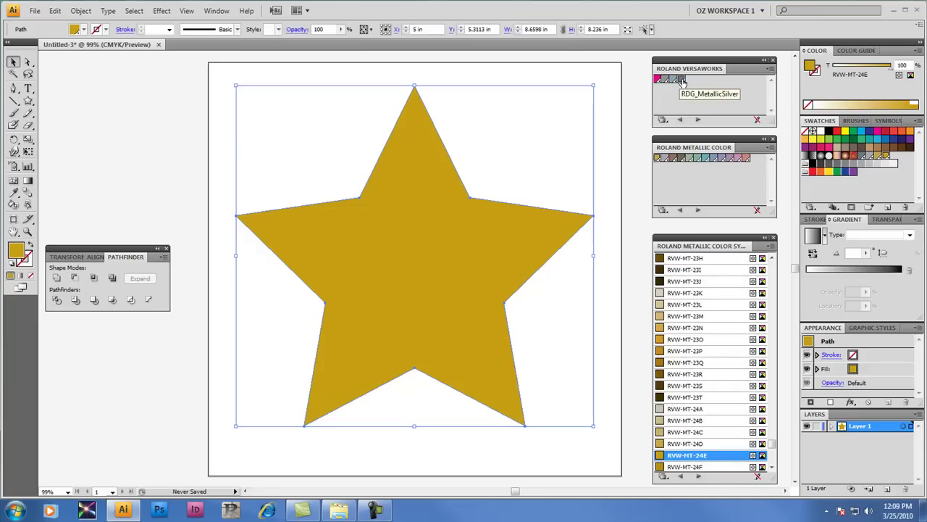
Step: Refill the star with RDG_MetallicSilver from the Roland VersaWorks panel
{"action": "left_click", "coordinate": [681, 82]}
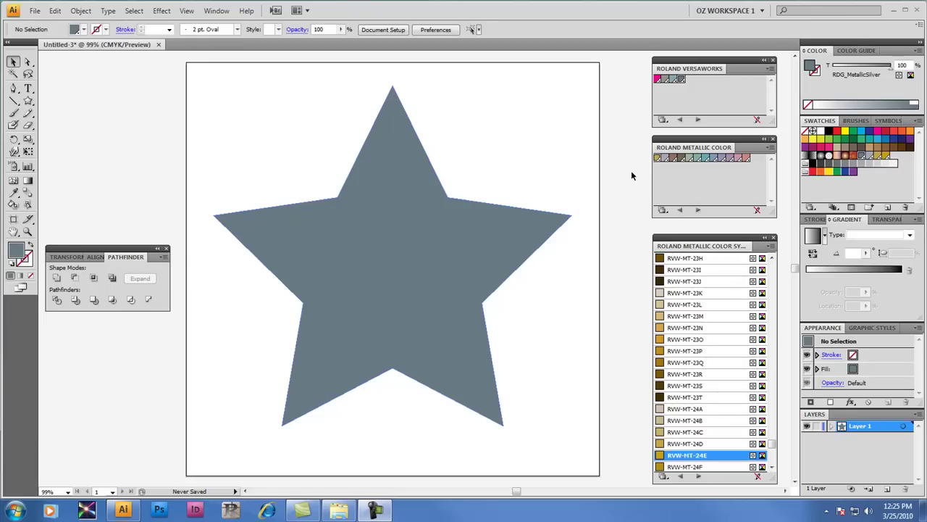
{"action": "left_click", "coordinate": [226, 12]}
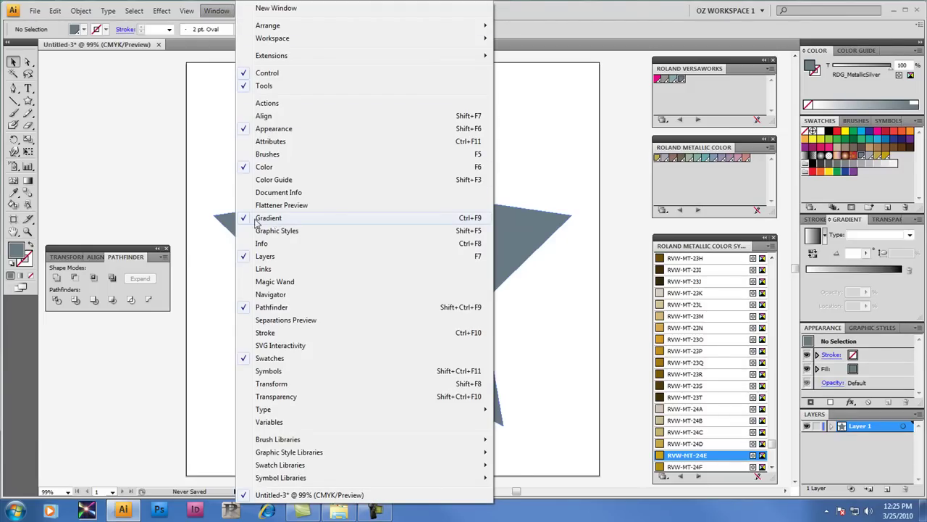
{"action": "left_click", "coordinate": [176, 215]}
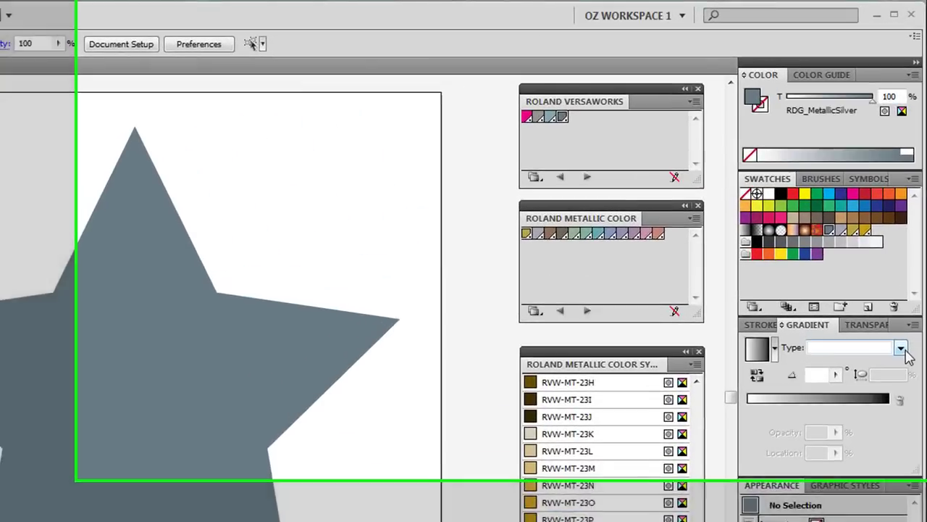
Step: Make the gradient Linear with RDG_MetallicSilver as its 100% end stop
{"action": "left_click", "coordinate": [902, 349]}
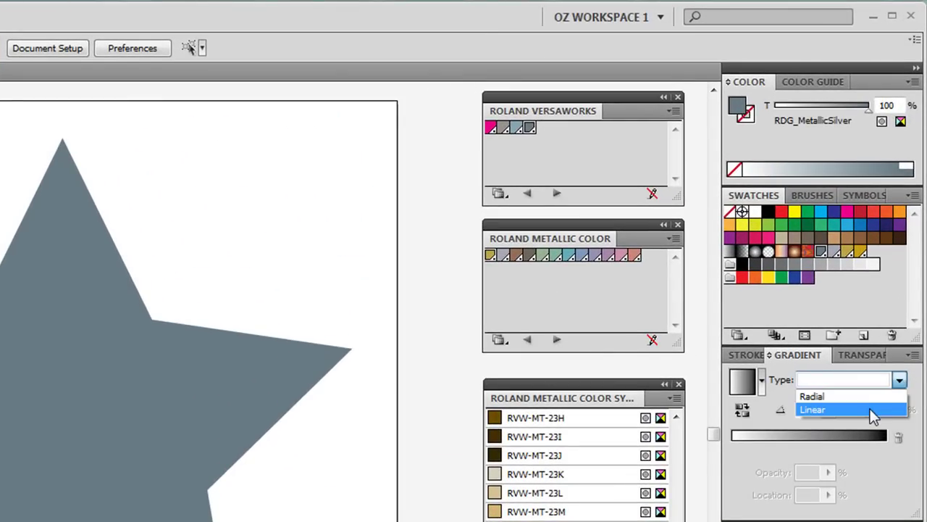
{"action": "left_click", "coordinate": [874, 412]}
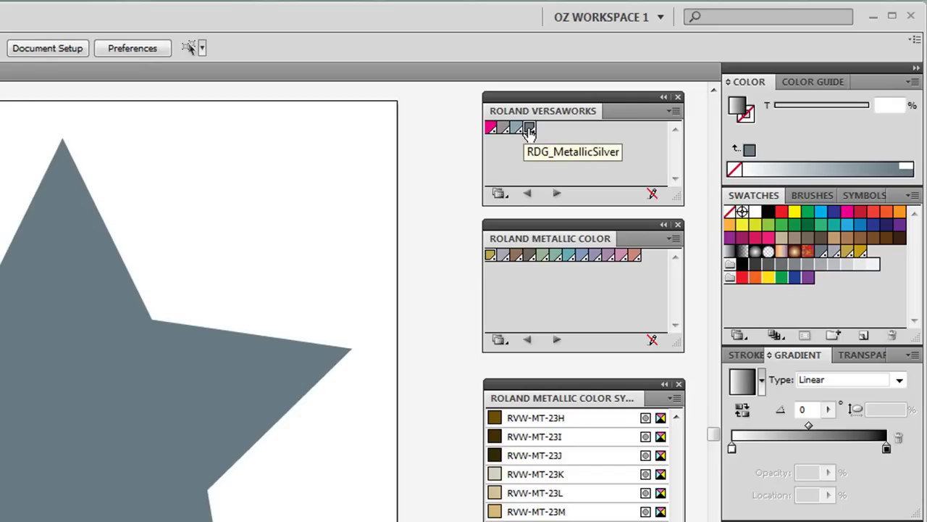
{"action": "left_click_drag", "start_coordinate": [530, 131], "coordinate": [890, 448]}
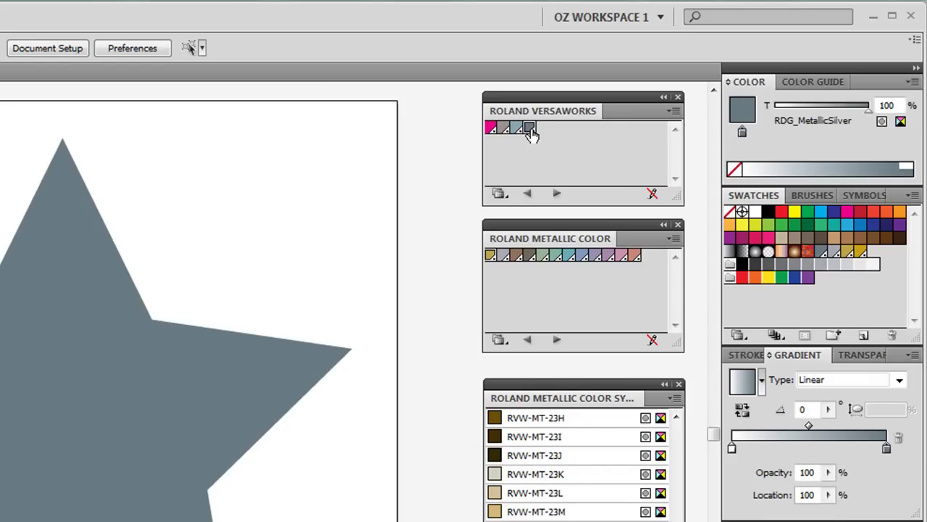
Step: Set the gradient's 0% start stop to RDG_MetallicSilver at a 40% tint
{"action": "left_click_drag", "start_coordinate": [533, 136], "coordinate": [731, 450]}
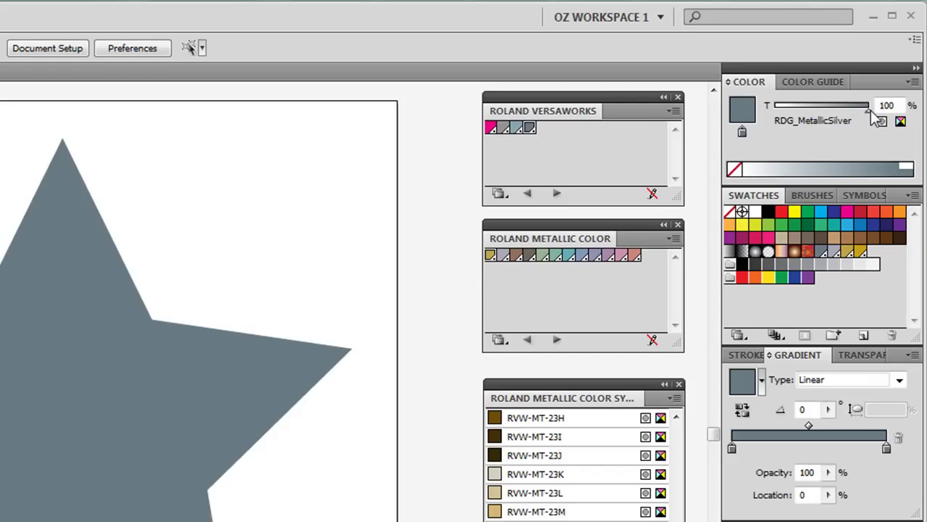
{"action": "left_click_drag", "start_coordinate": [872, 115], "coordinate": [774, 122]}
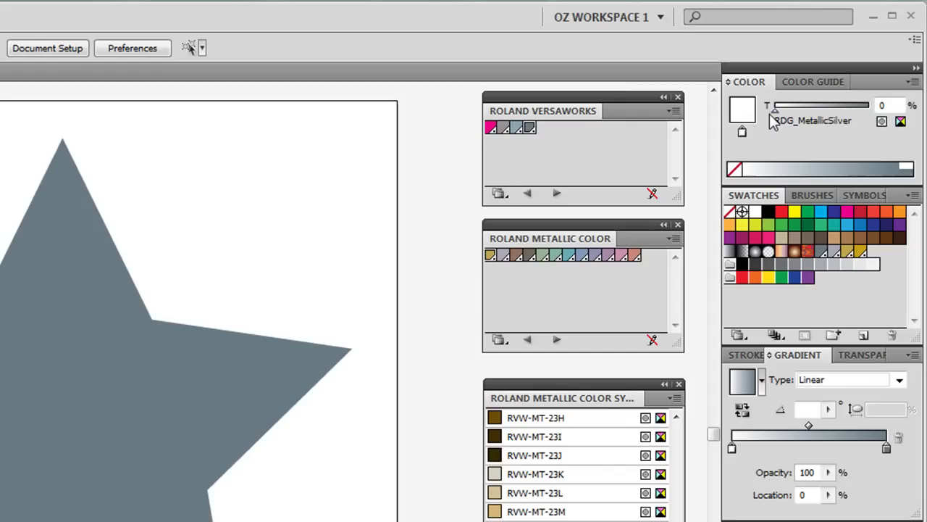
{"action": "left_click_drag", "start_coordinate": [772, 116], "coordinate": [814, 115]}
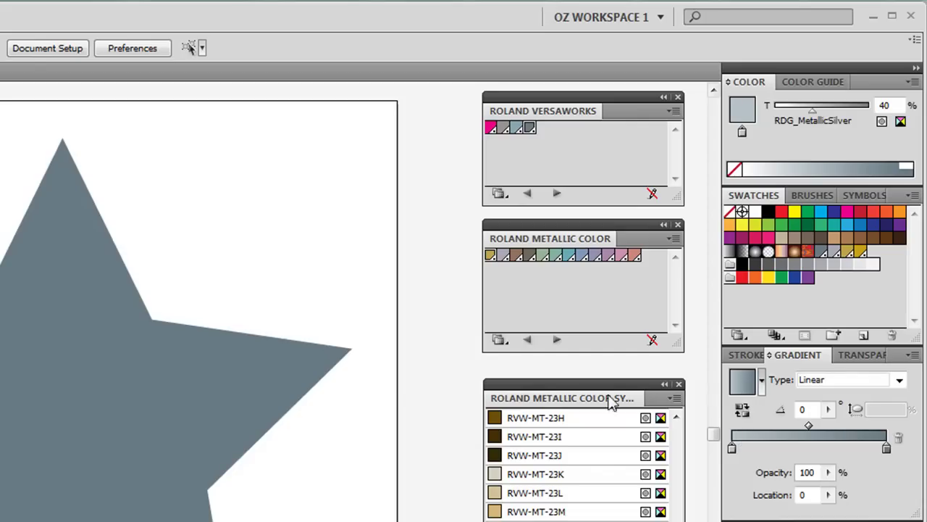
Step: Select the star and apply the 40%-to-100% silver linear gradient to its fill
{"action": "left_click", "coordinate": [294, 394]}
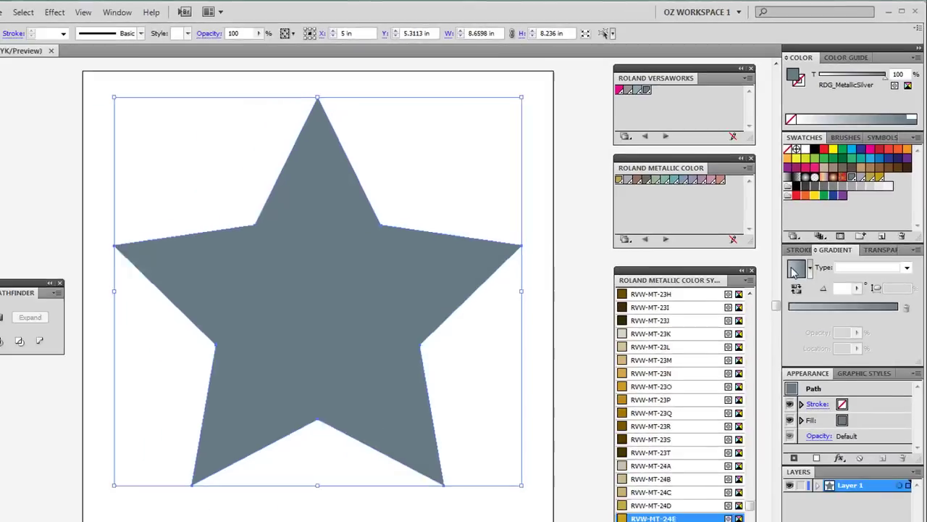
{"action": "left_click", "coordinate": [740, 385]}
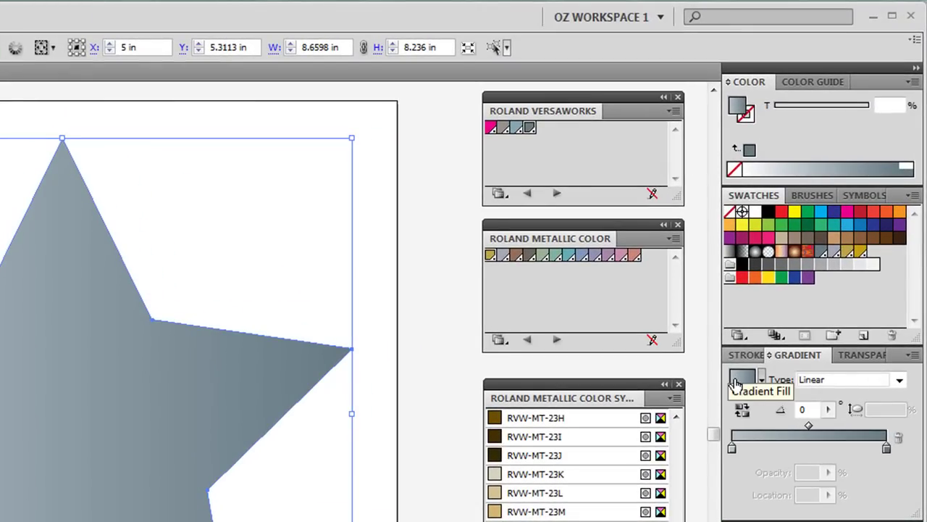
Step: Add the star's light-to-dark silver gradient to the Swatches panel as a new swatch
{"action": "left_click_drag", "start_coordinate": [738, 383], "coordinate": [888, 253]}
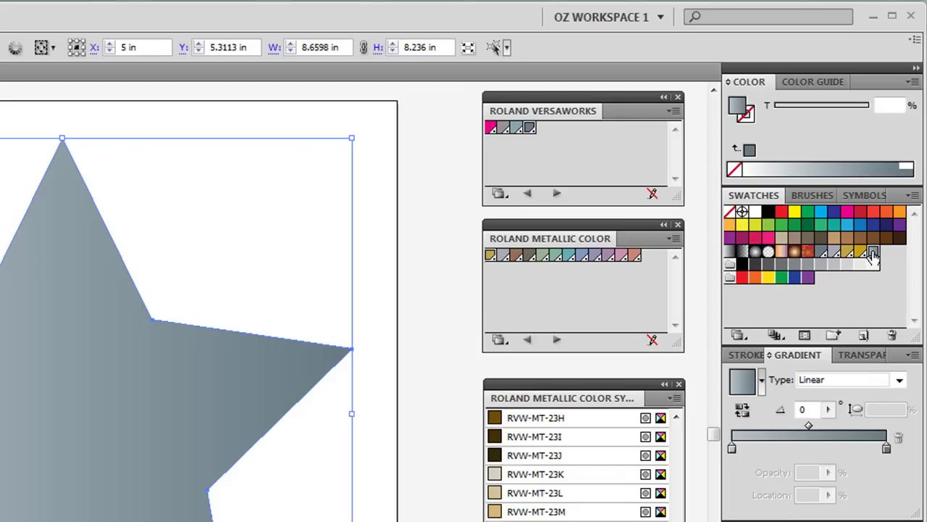